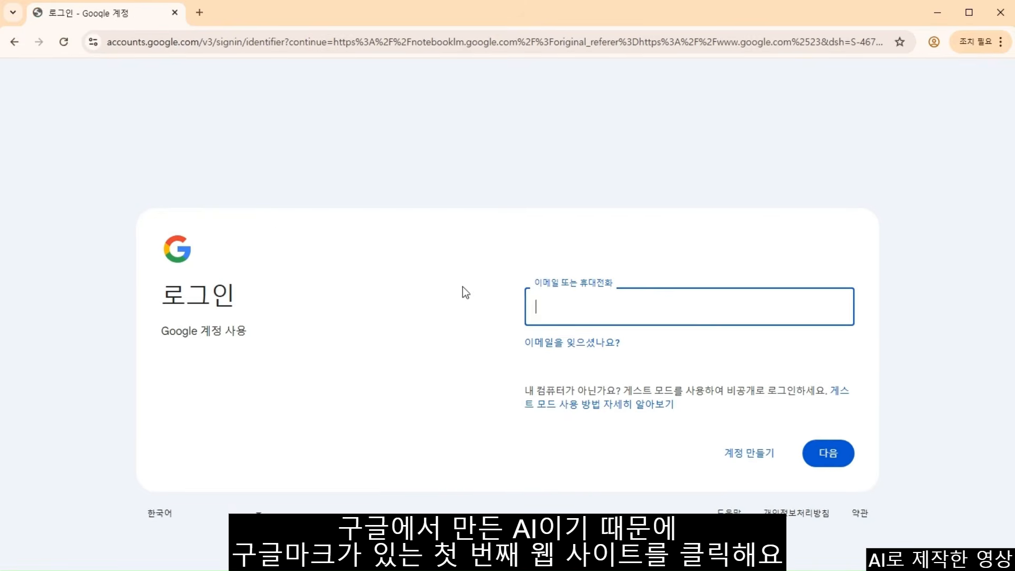
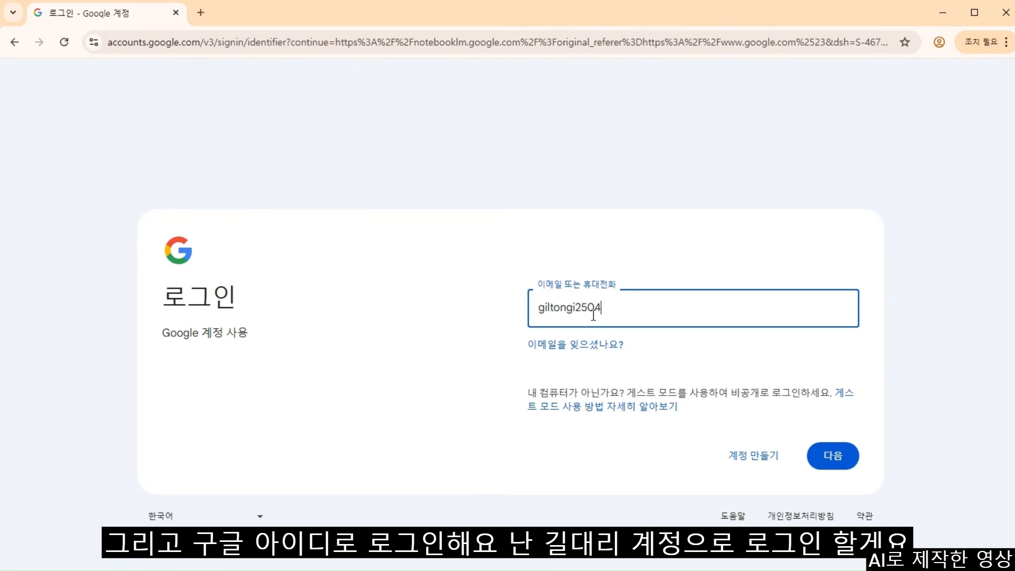
- Sign in with the Google account's email and password, correcting a mistyped password character
key(Return)
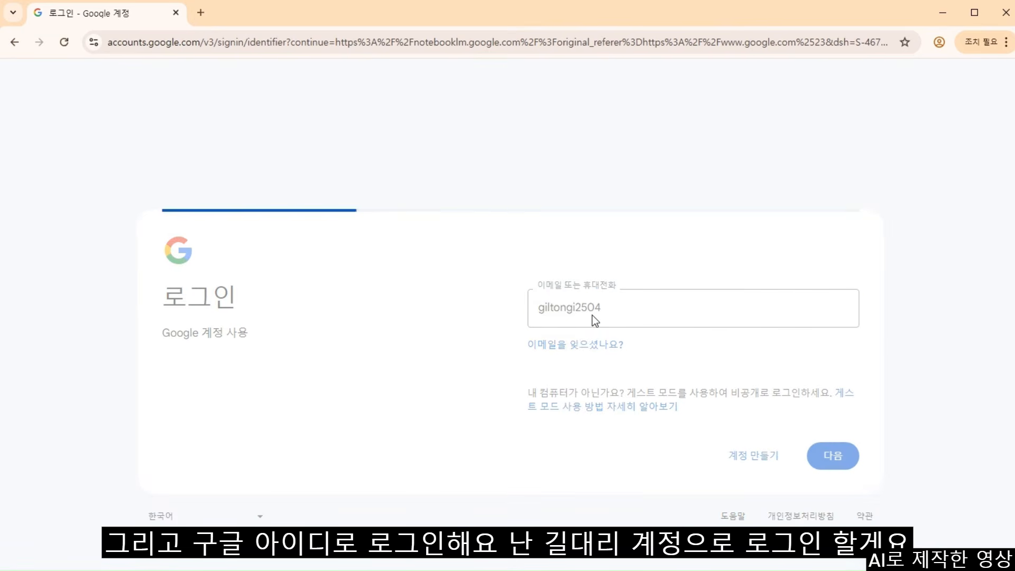
text(*)
key(BackSpace)
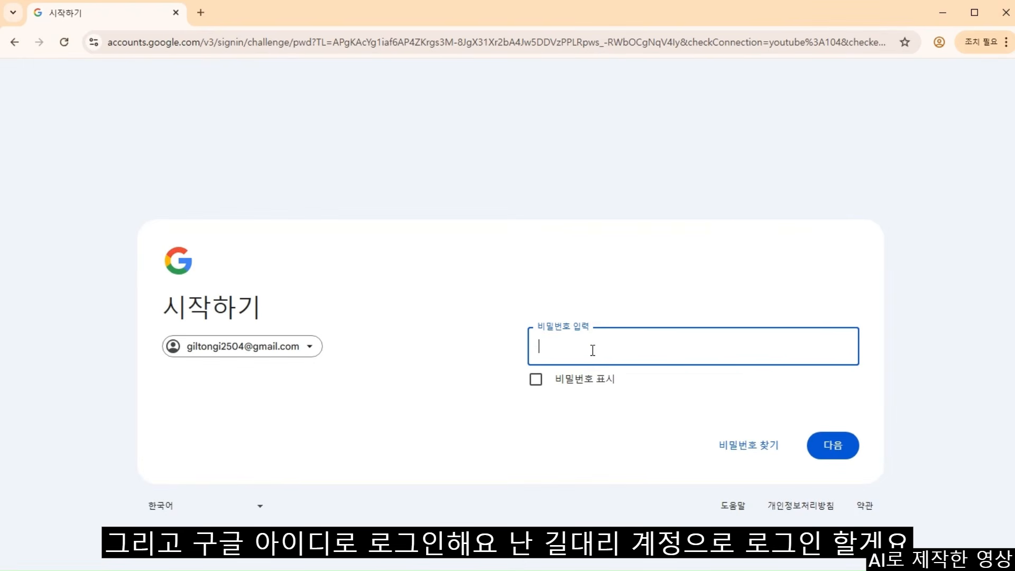
text(**********)
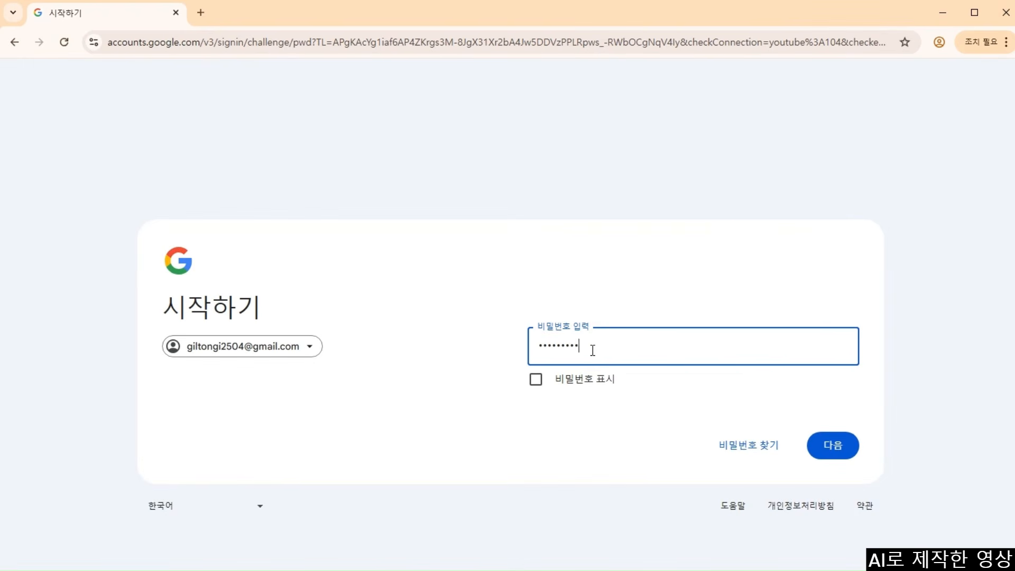
key(Return)
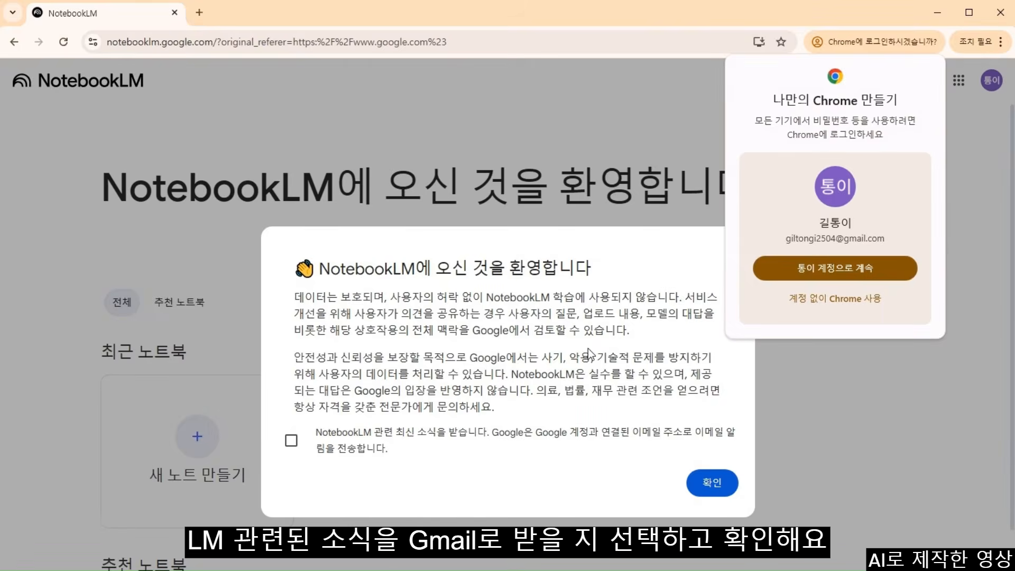
- Continue as the signed-in account, opt into news emails, accept the welcome notice and create a notebook
click(848, 270)
click(289, 443)
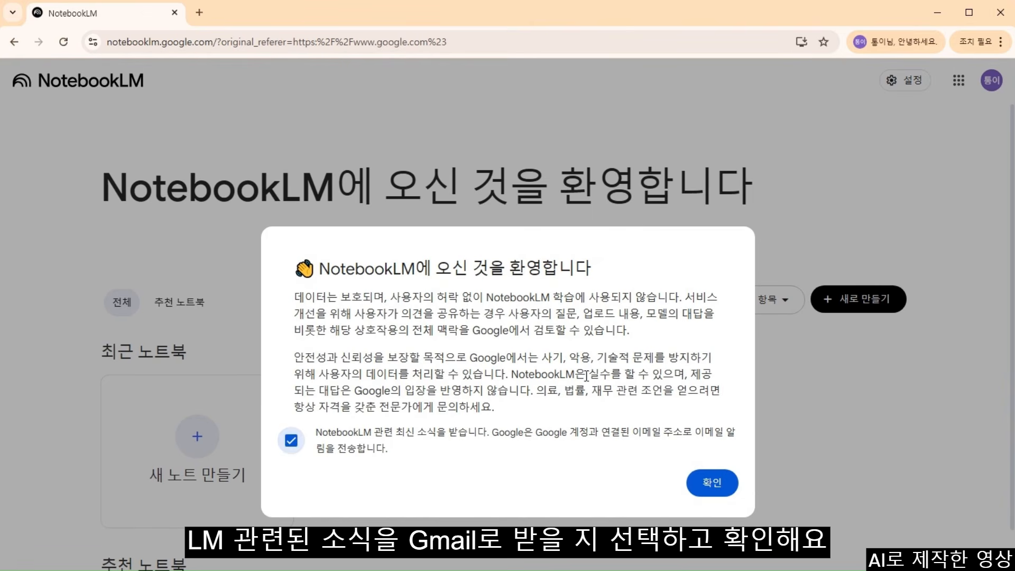
click(710, 488)
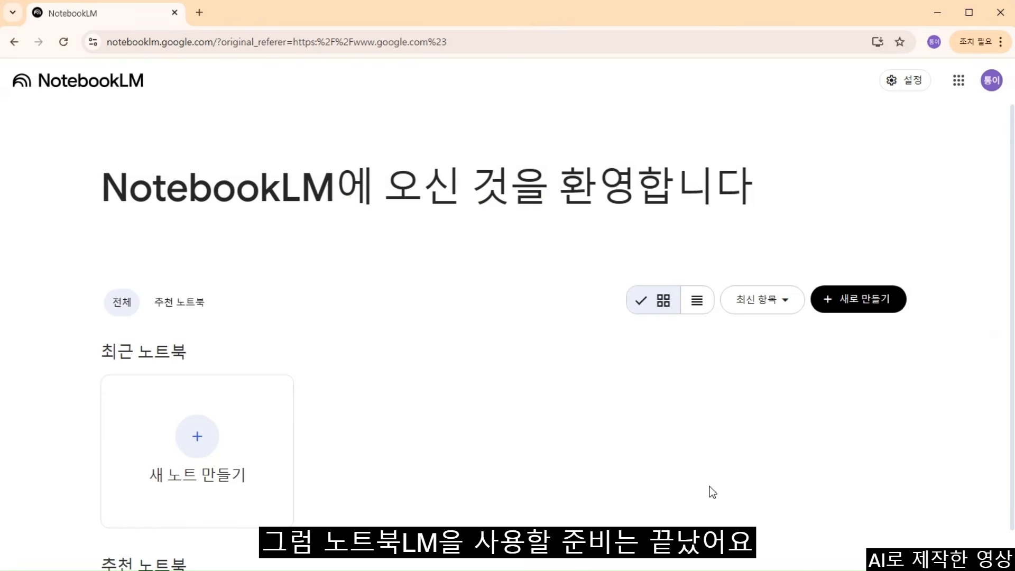
scroll(740, 449, down, 3)
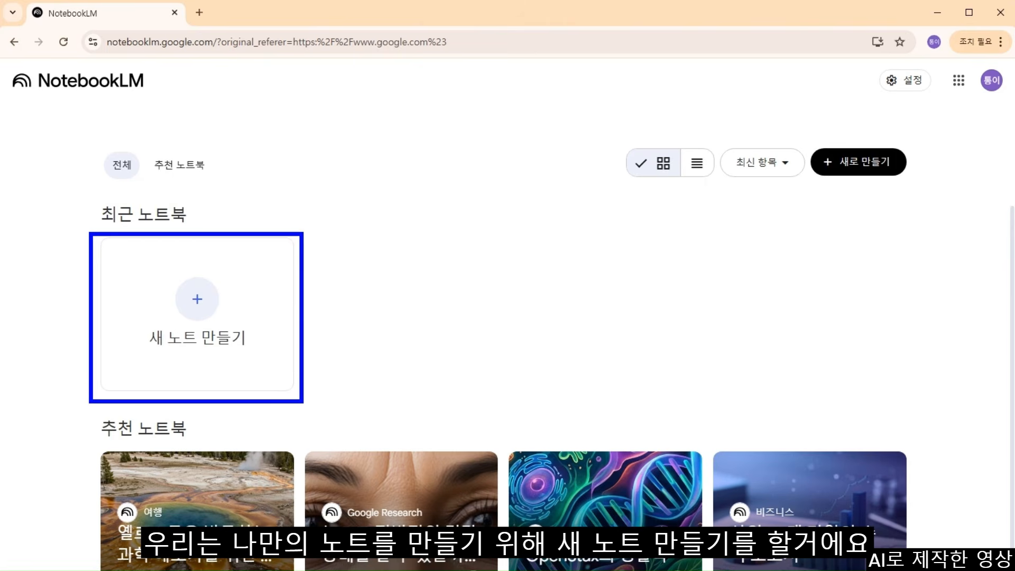
click(198, 301)
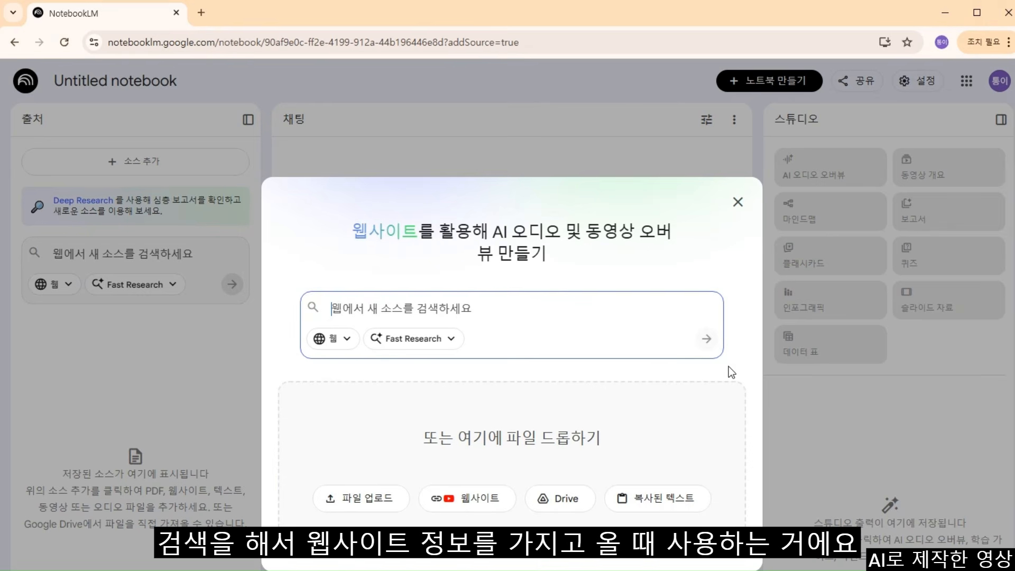
- Review the 웹 source and Fast Research depth options, then type '노트북 lm' into the web search box
click(343, 341)
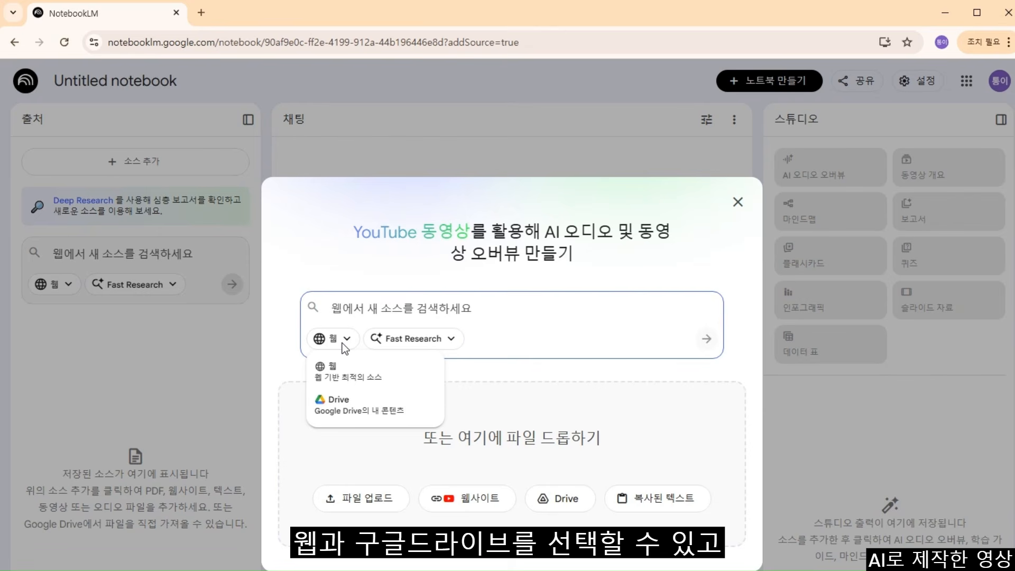
click(421, 341)
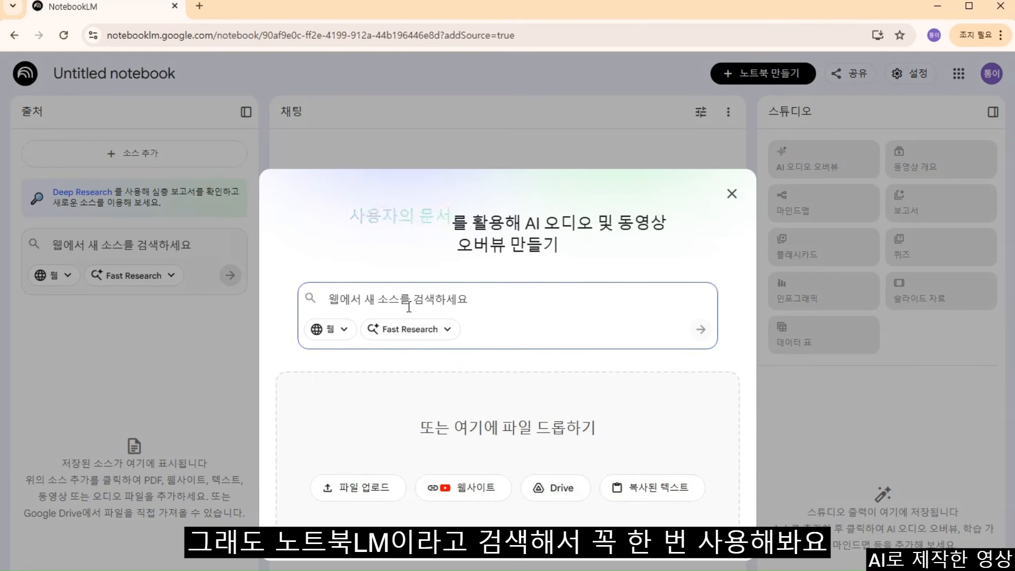
text(노트북)
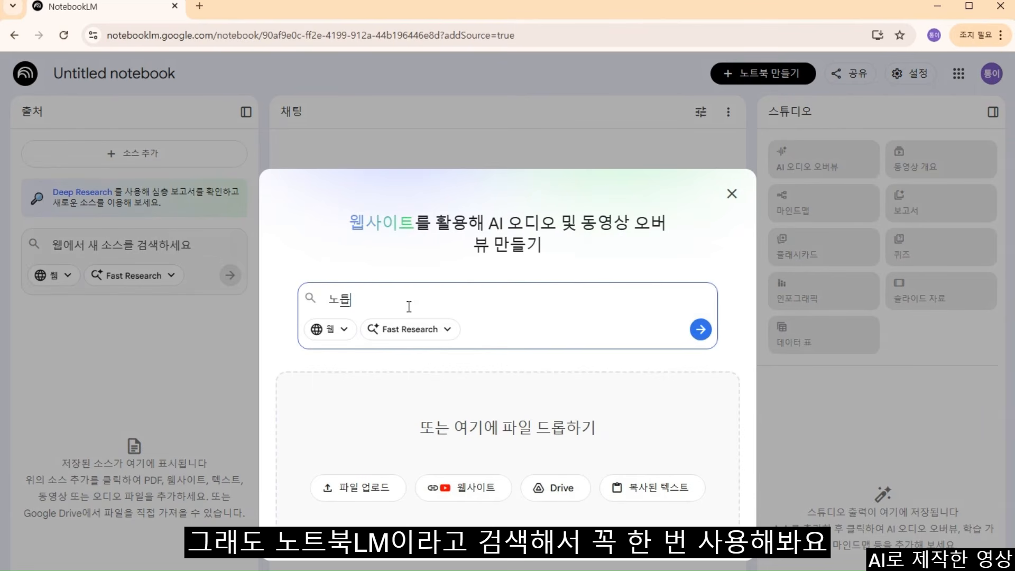
text( lm)
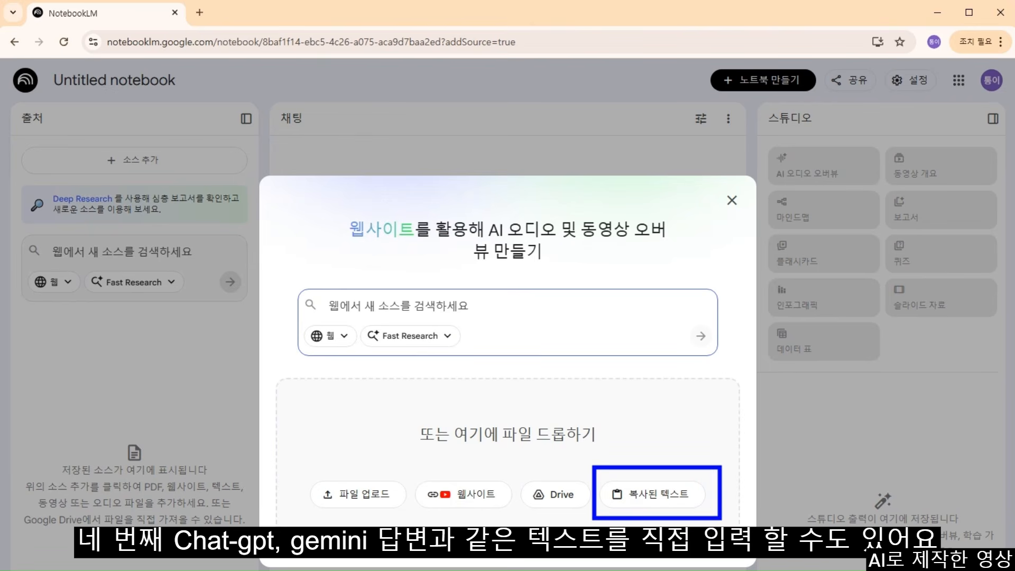
- Choose 파일 업로드 in the add-sources dialog to bring up the file picker
click(366, 495)
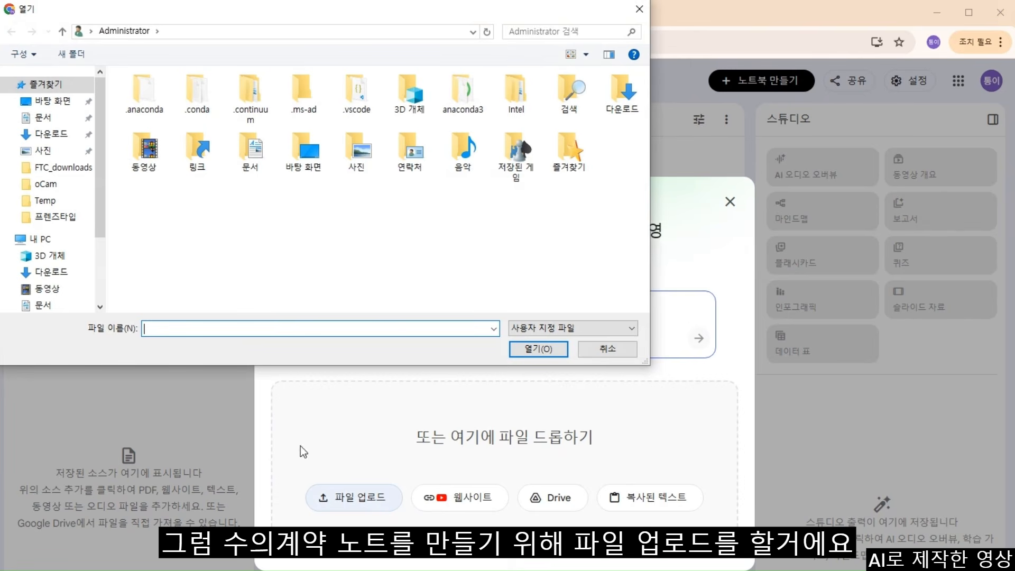
- Select all three law PDFs in 바탕 화면 > 국가계약법 and upload them as sources
click(52, 102)
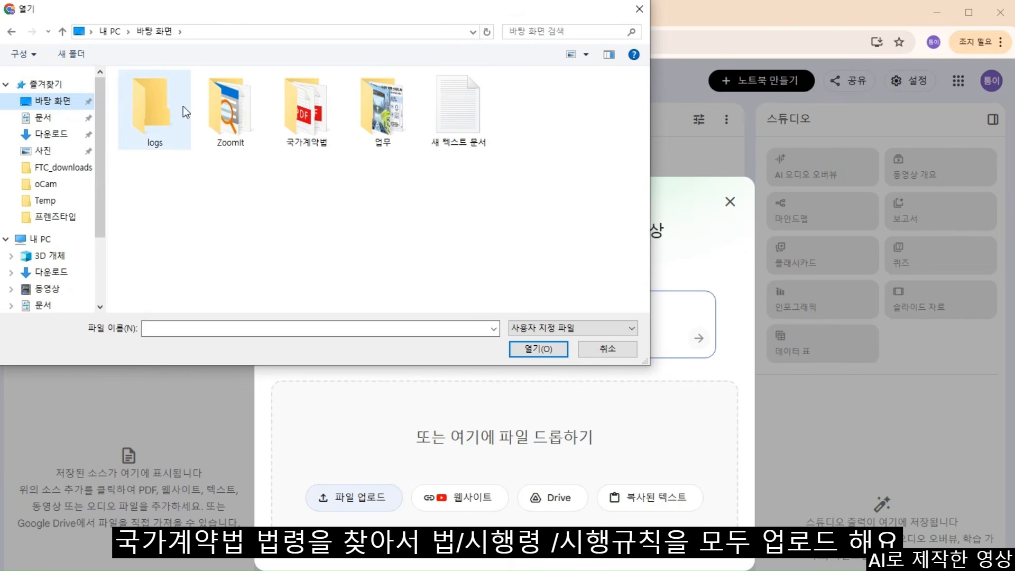
double_click(321, 112)
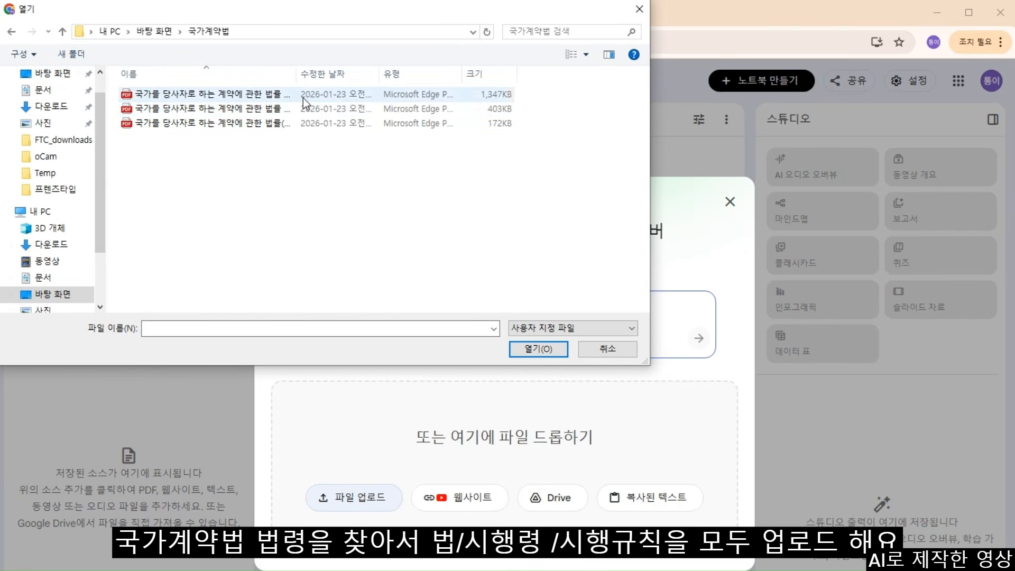
click(303, 96)
ctrl+click(284, 109)
ctrl+click(281, 122)
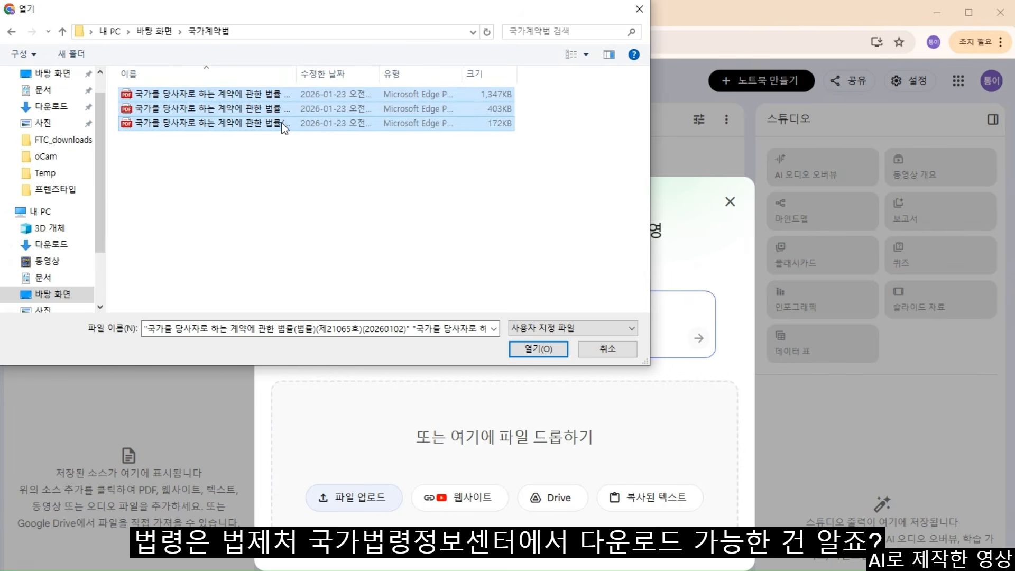
click(537, 349)
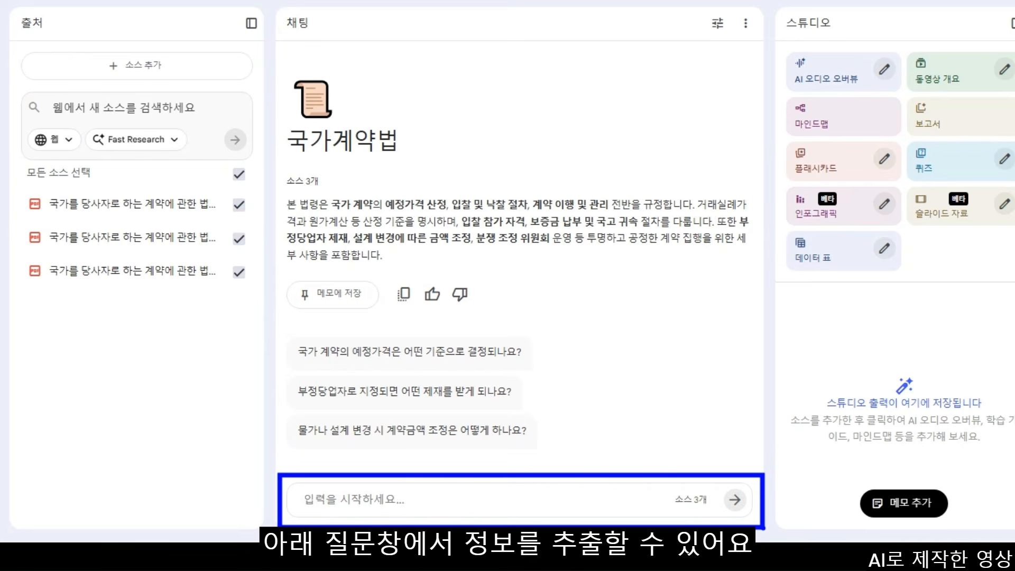
- Ask the chat '수의계약에 대해 생략없이 정리해줘' for a complete summary of negotiated contracts
text(수의계)
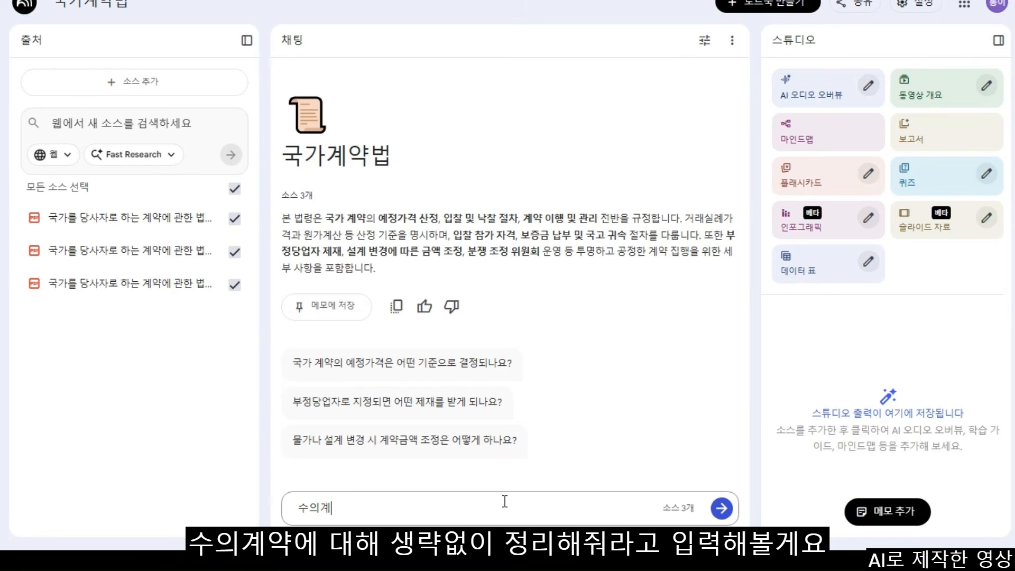
text(약에 대해 스생략없이 정리)
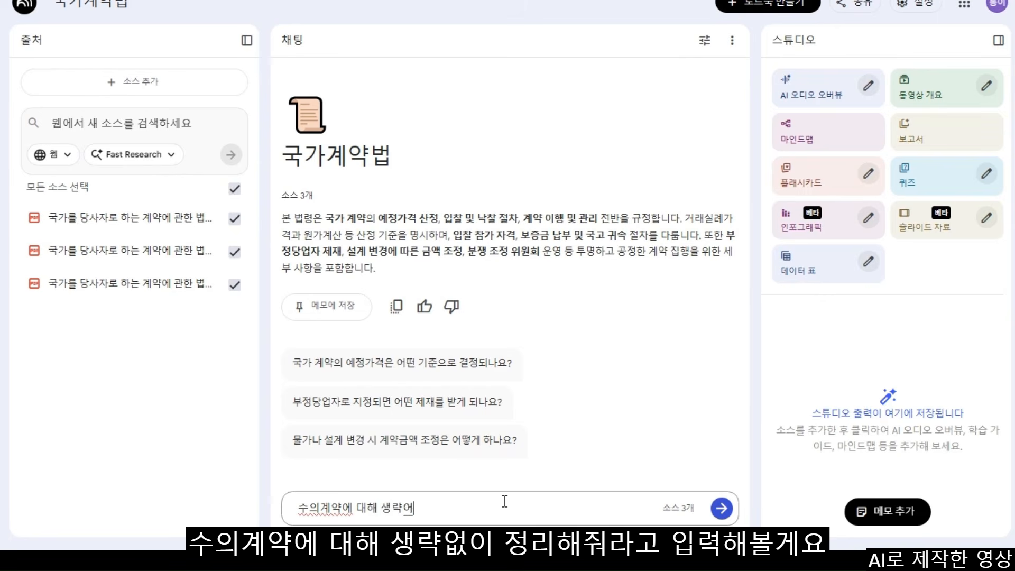
text(해줘)
key(Return)
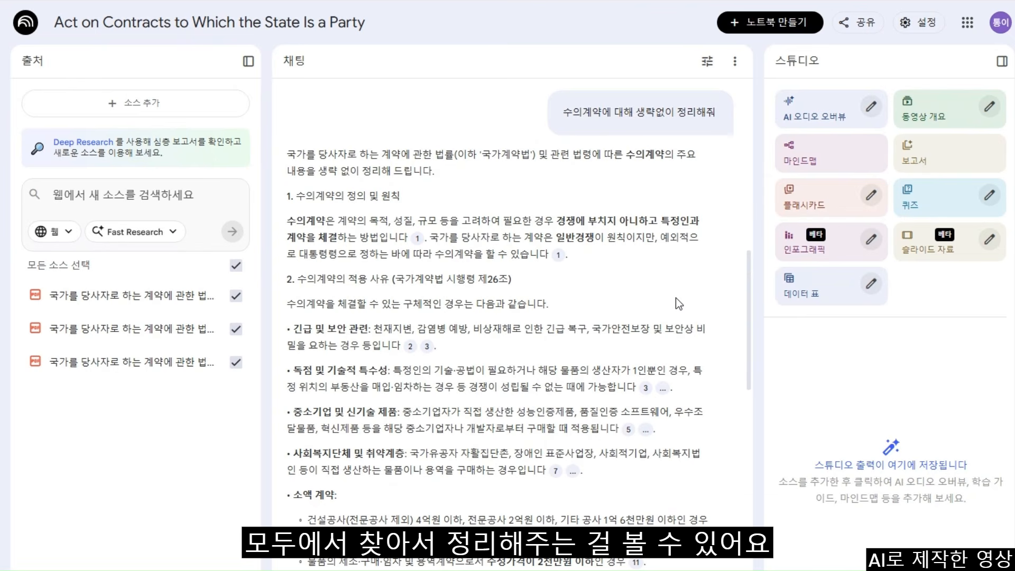
scroll(675, 297, down, 3)
scroll(673, 297, down, 5)
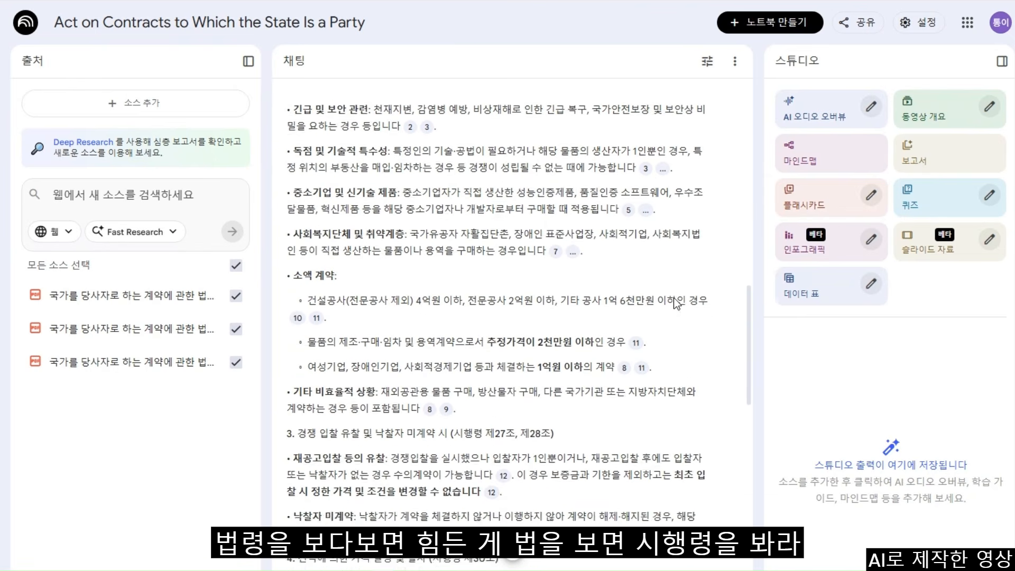
scroll(673, 297, down, 3)
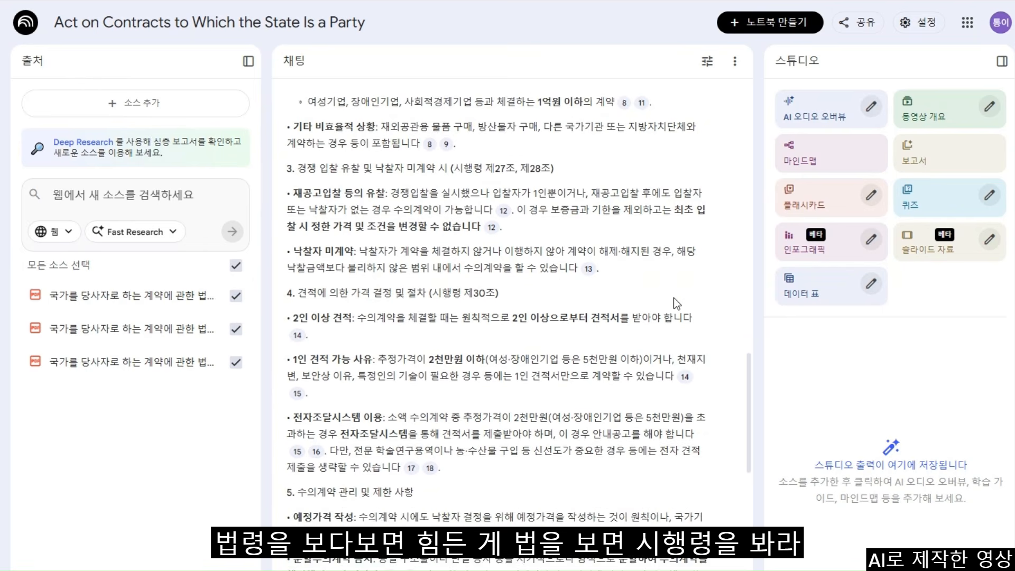
scroll(673, 297, down, 7)
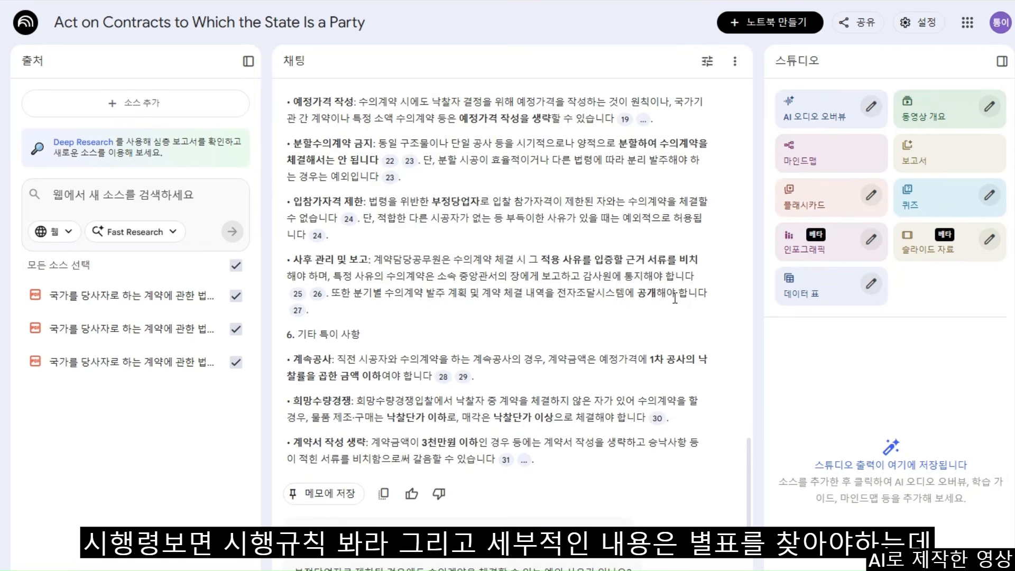
scroll(674, 299, down, 2)
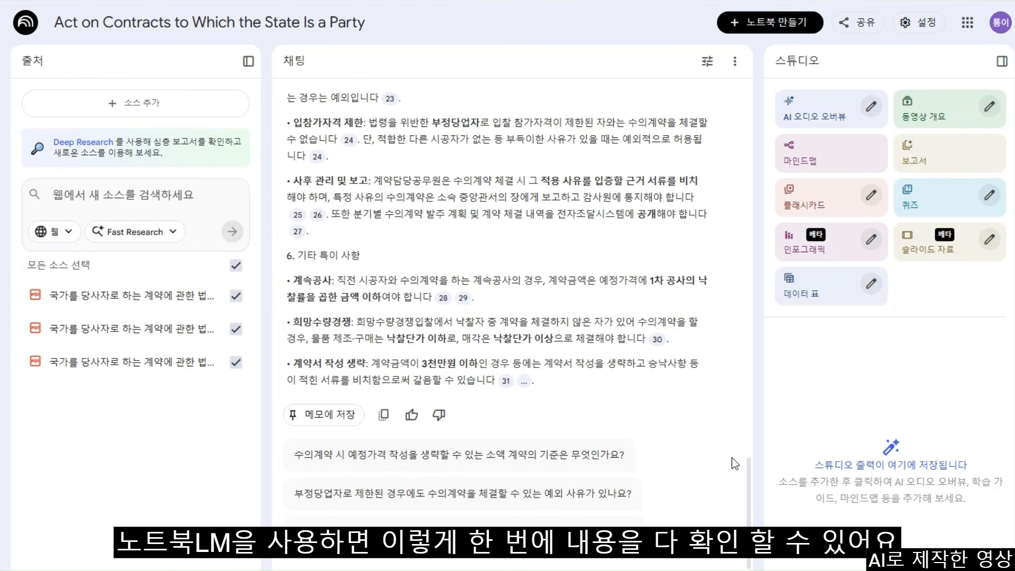
scroll(722, 442, up, 15)
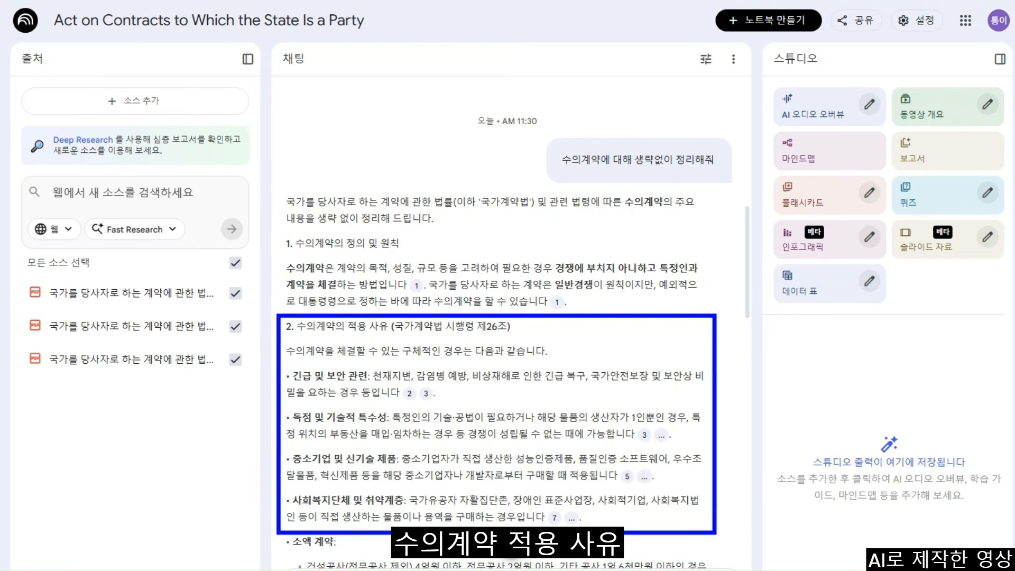
scroll(509, 328, down, 6)
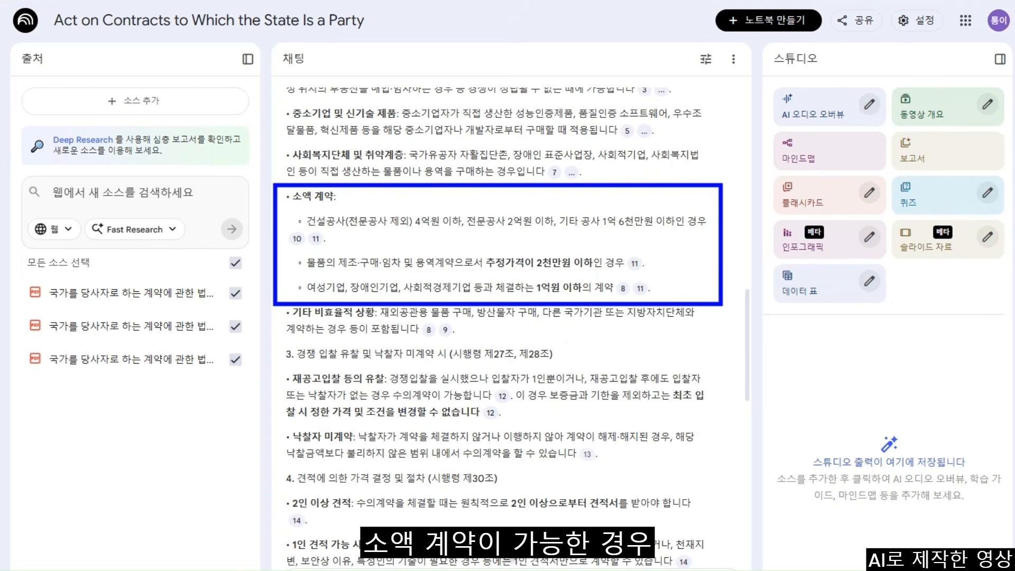
scroll(626, 360, down, 8)
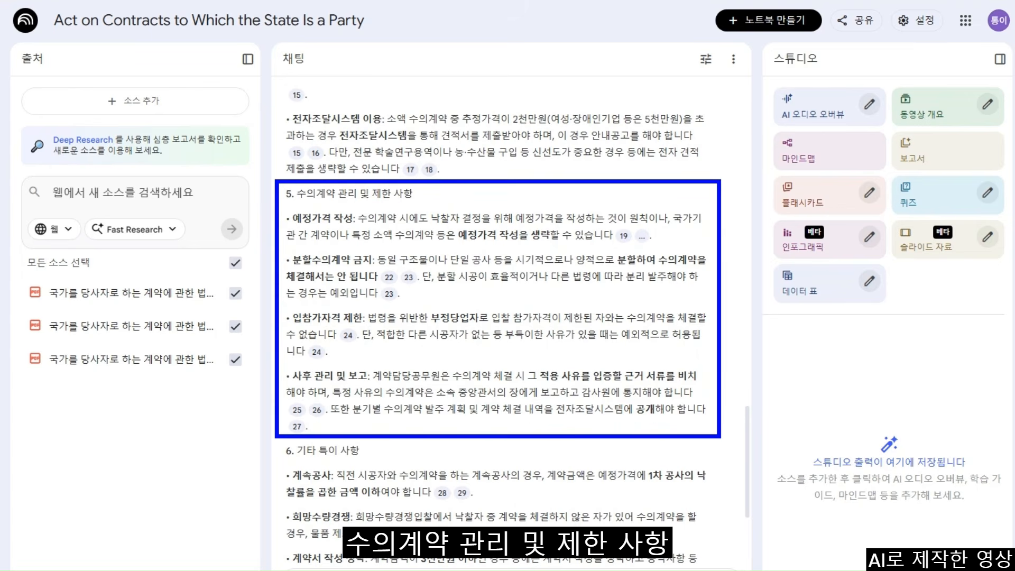
scroll(510, 318, down, 4)
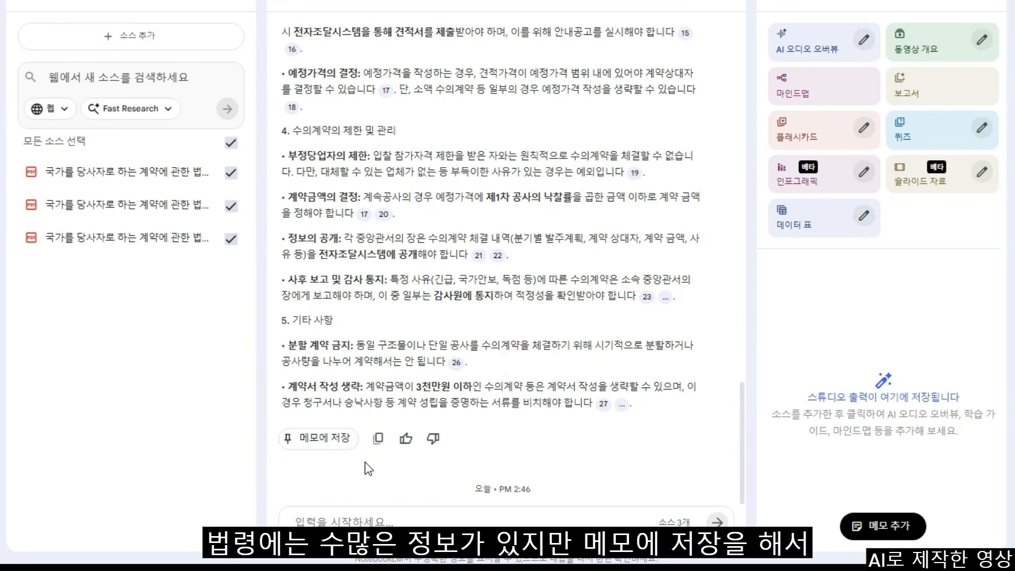
- Save the answer as note '국가계약법상 수의계약의 요건과 절차 실무 지침', convert it to a source, and select only it
click(339, 444)
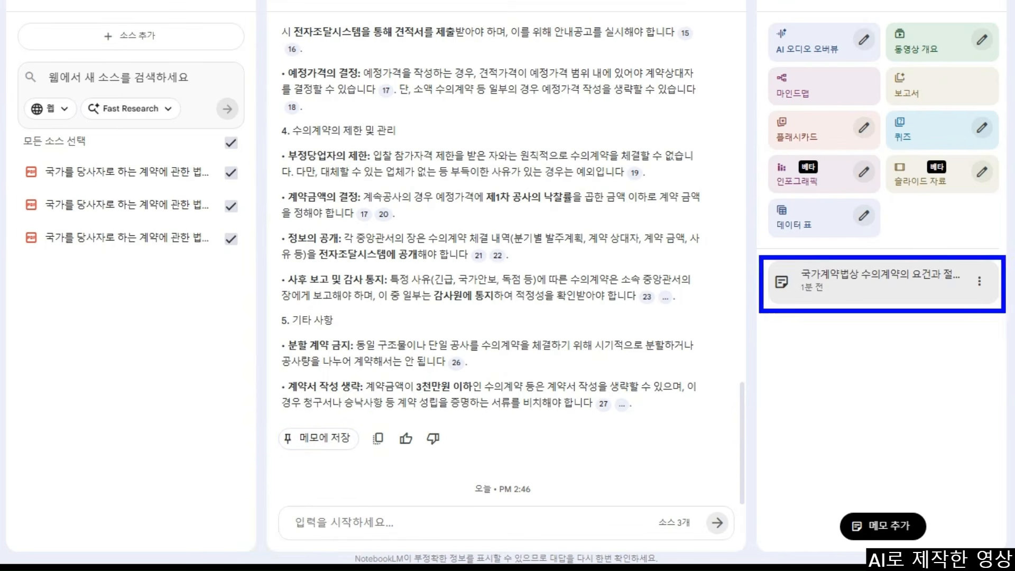
click(924, 294)
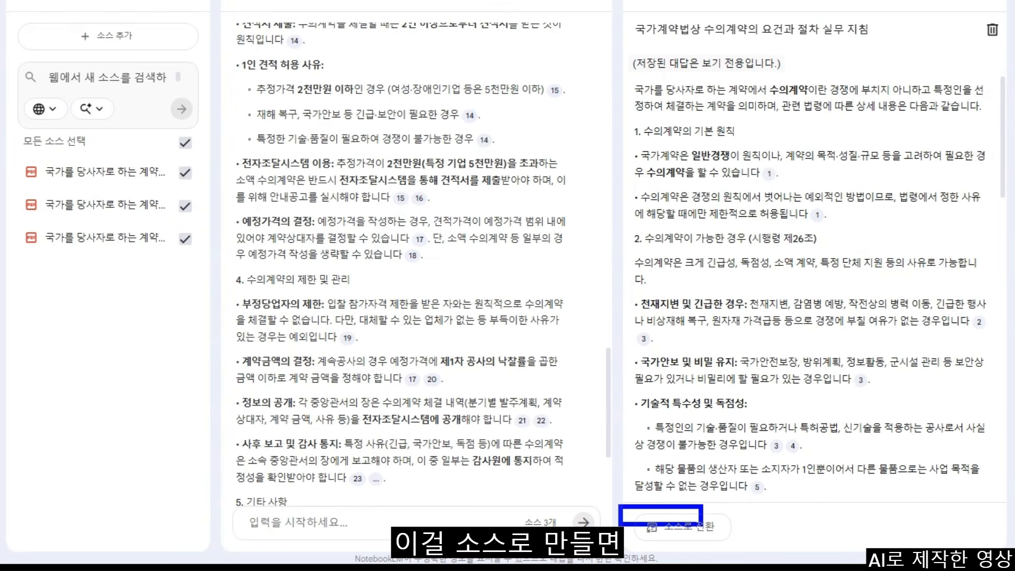
click(711, 528)
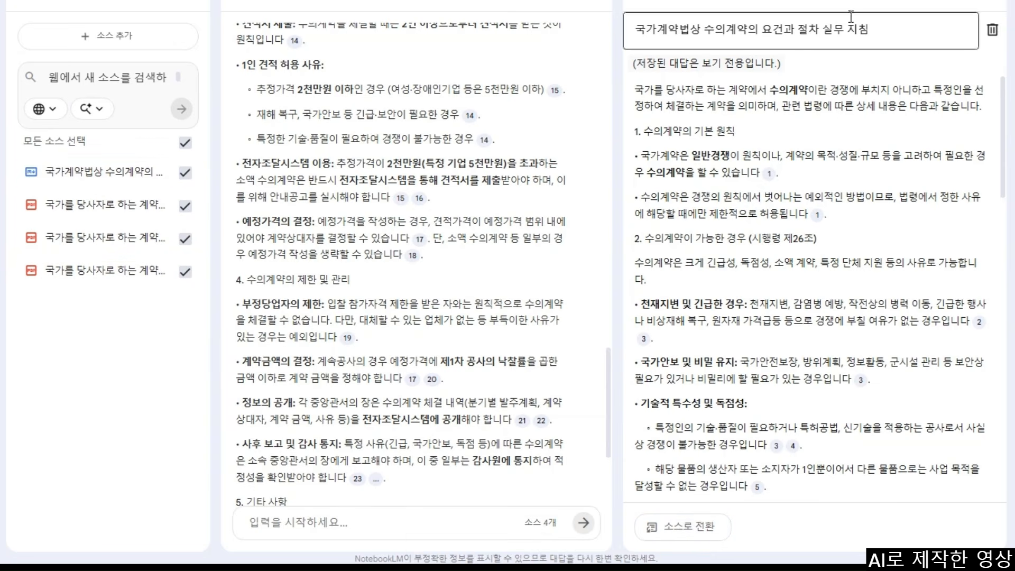
click(992, 4)
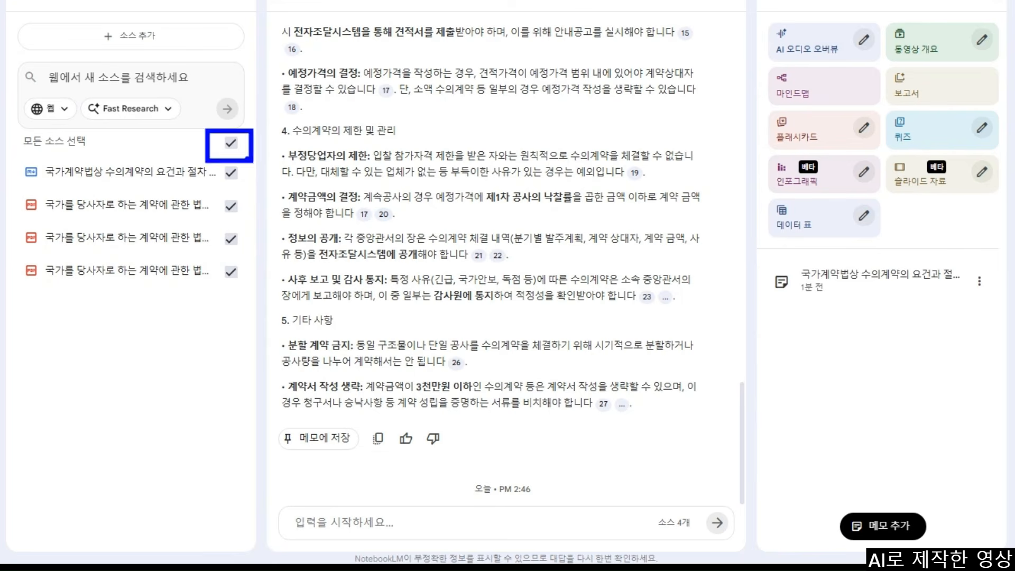
click(231, 143)
click(231, 172)
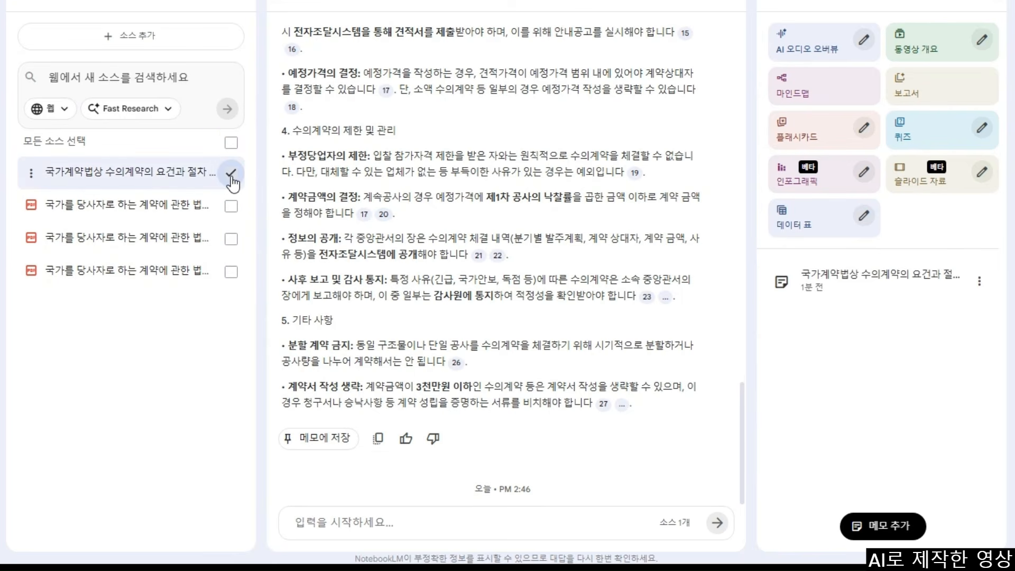